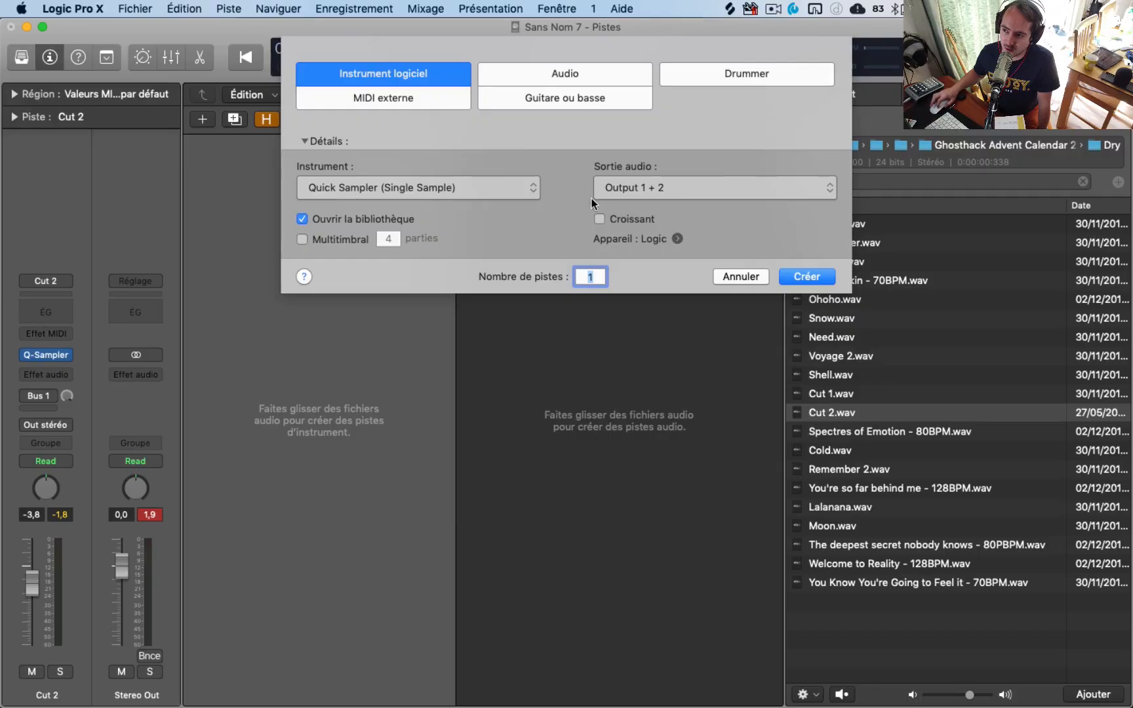
Create one software instrument track with Quick Sampler (Single Sample), output to Output 1 + 2, and close its plug-in window
click(794, 276)
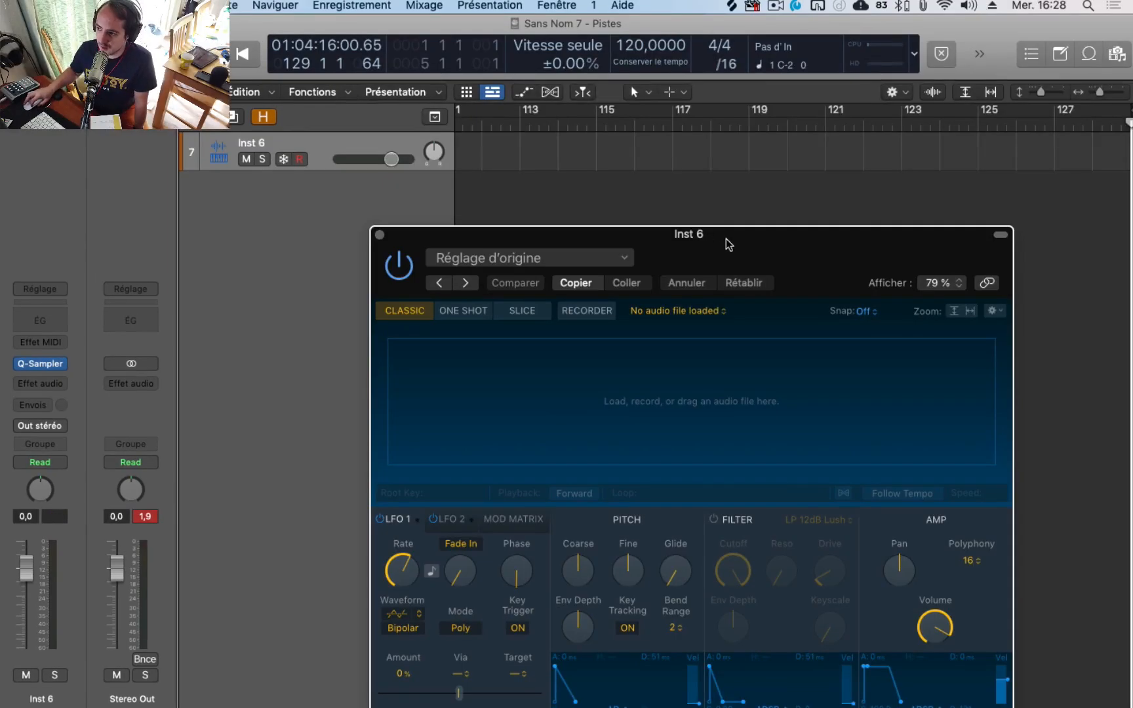
drag(726, 241, 659, 158)
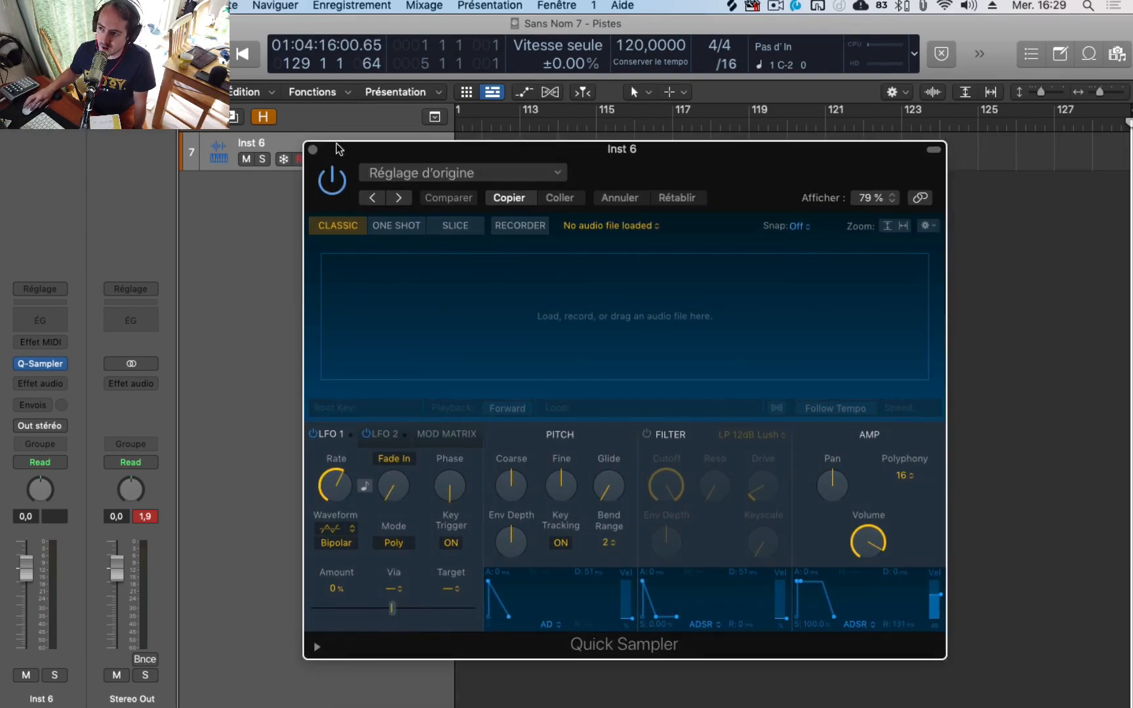
click(314, 150)
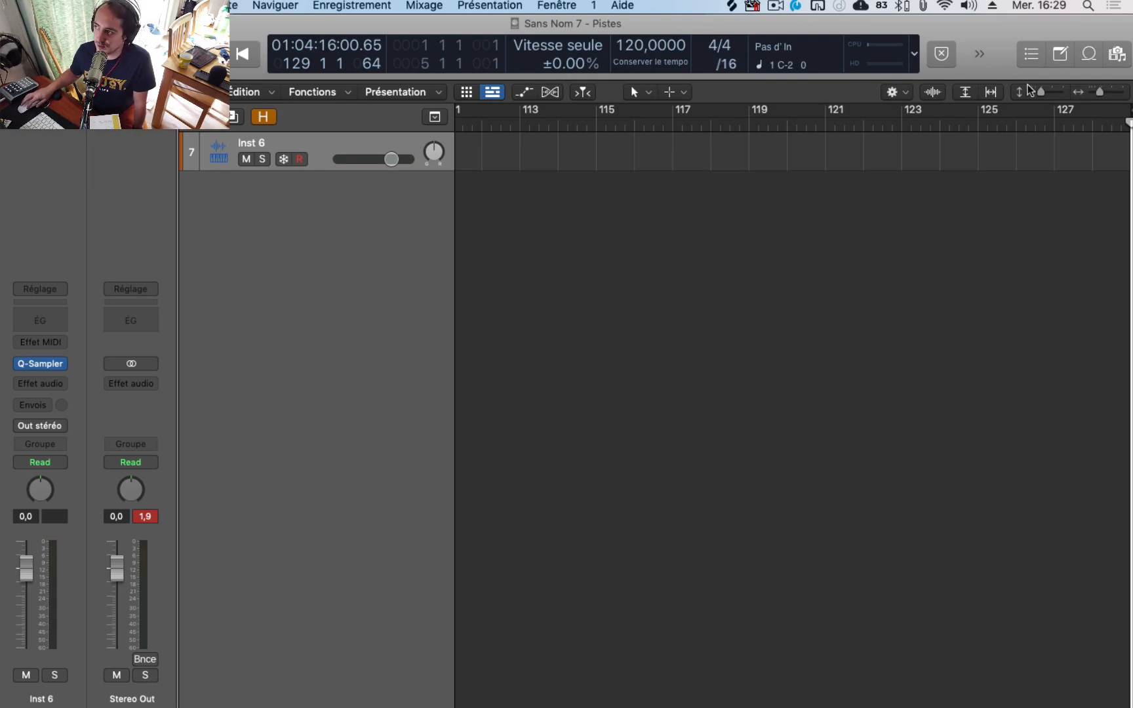
Show the file browser and audition Cut 1.wav and Cut 2.wav from the Dry folder, leaving Cut 2.wav selected
click(1057, 56)
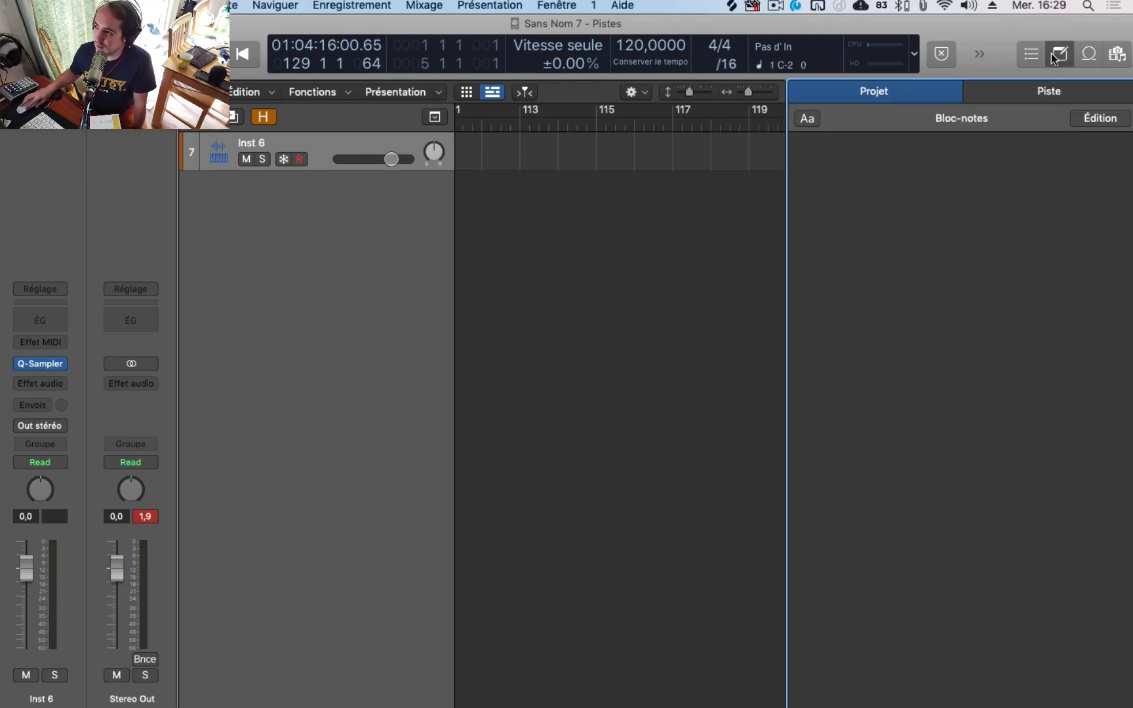
click(1059, 55)
click(1116, 54)
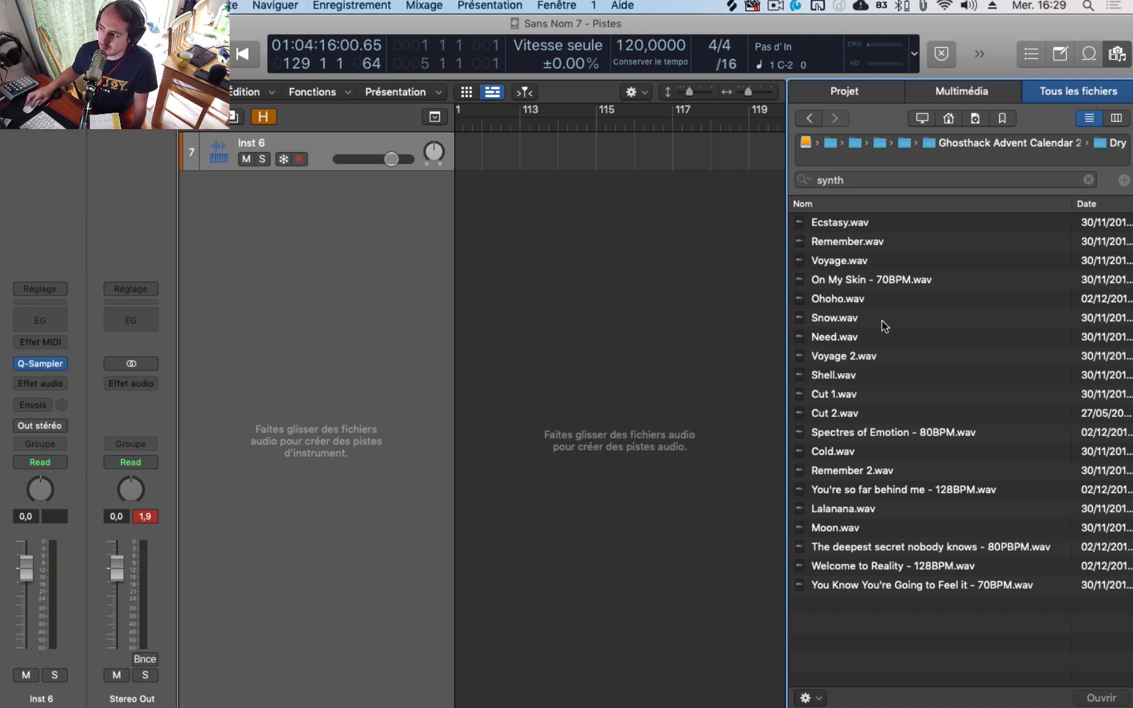
click(827, 412)
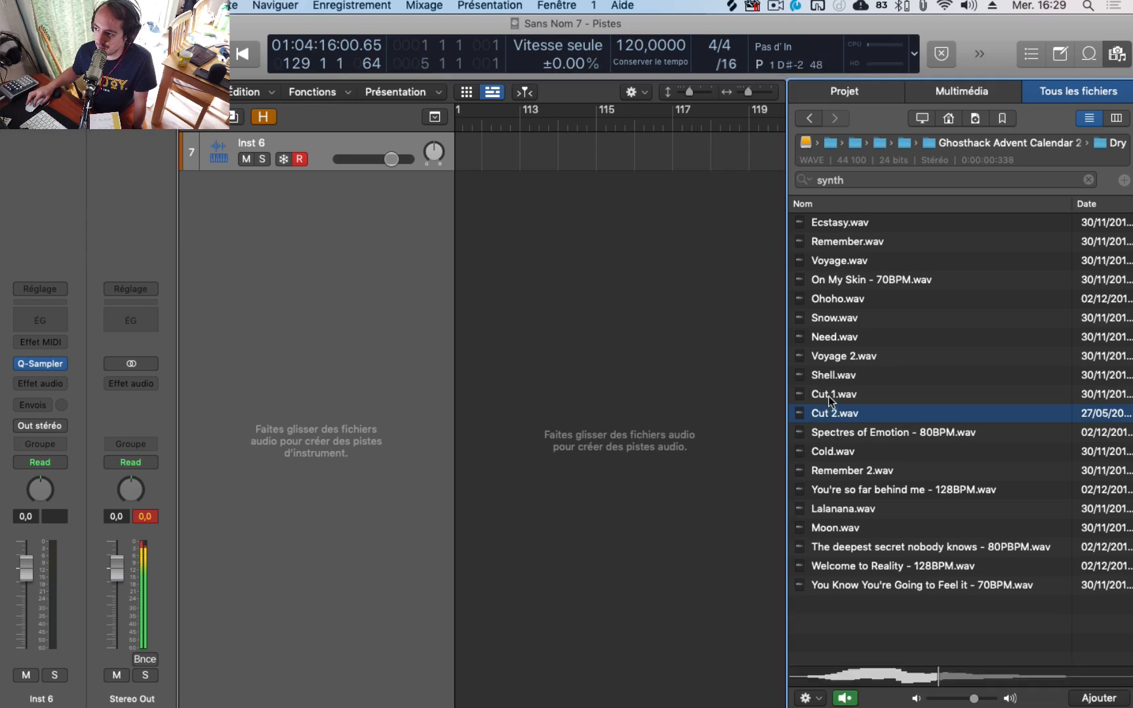
click(831, 393)
click(845, 415)
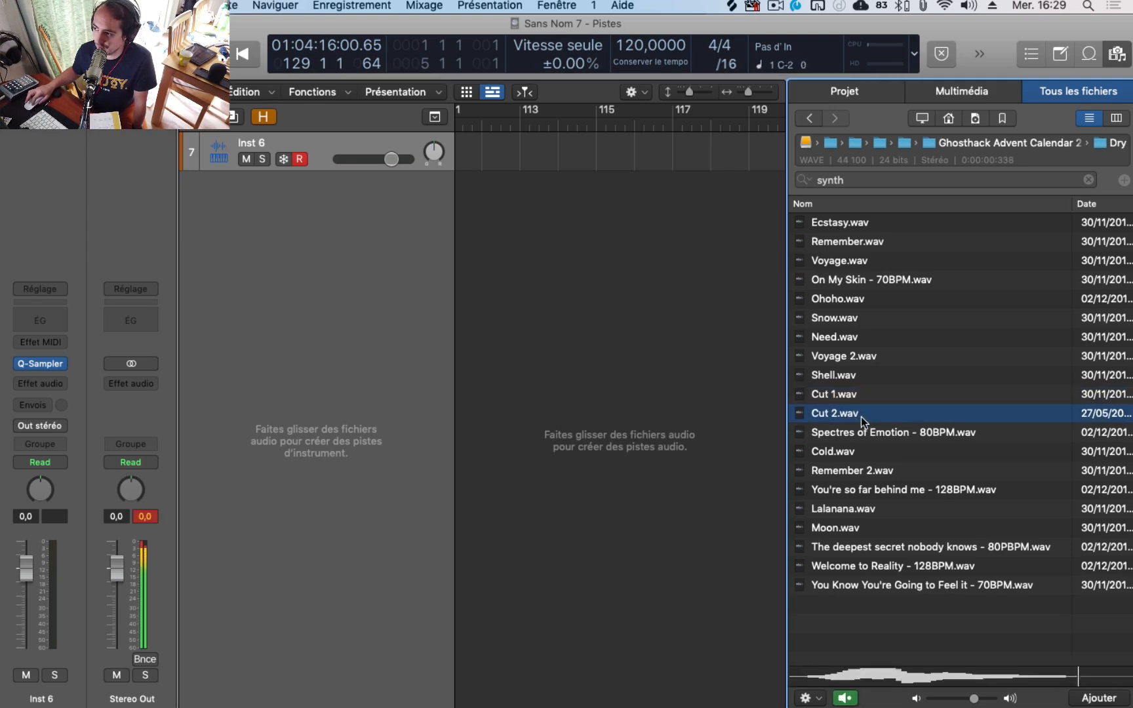
Create a new track from Cut 2.wav through Quick Sampler (Original), and close its plug-in window
drag(852, 414, 311, 231)
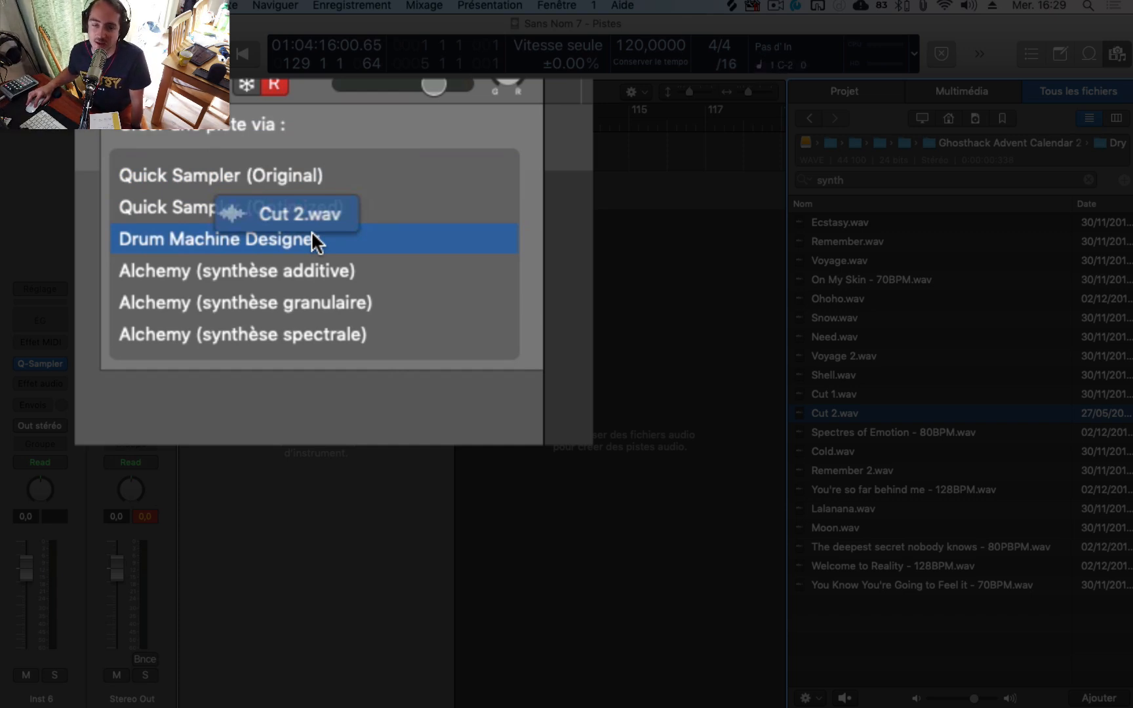
drag(312, 233, 275, 213)
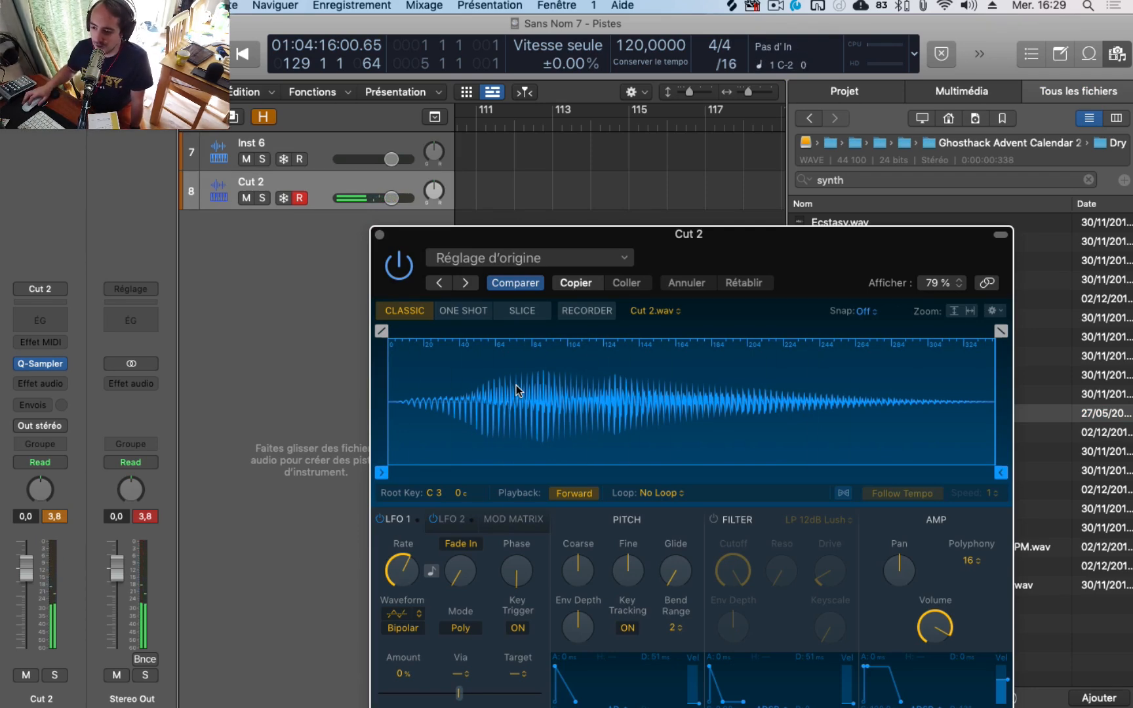
click(380, 234)
Load Cut 2.wav into the Quick Sampler of track Inst 6 with the Optimized option
click(318, 145)
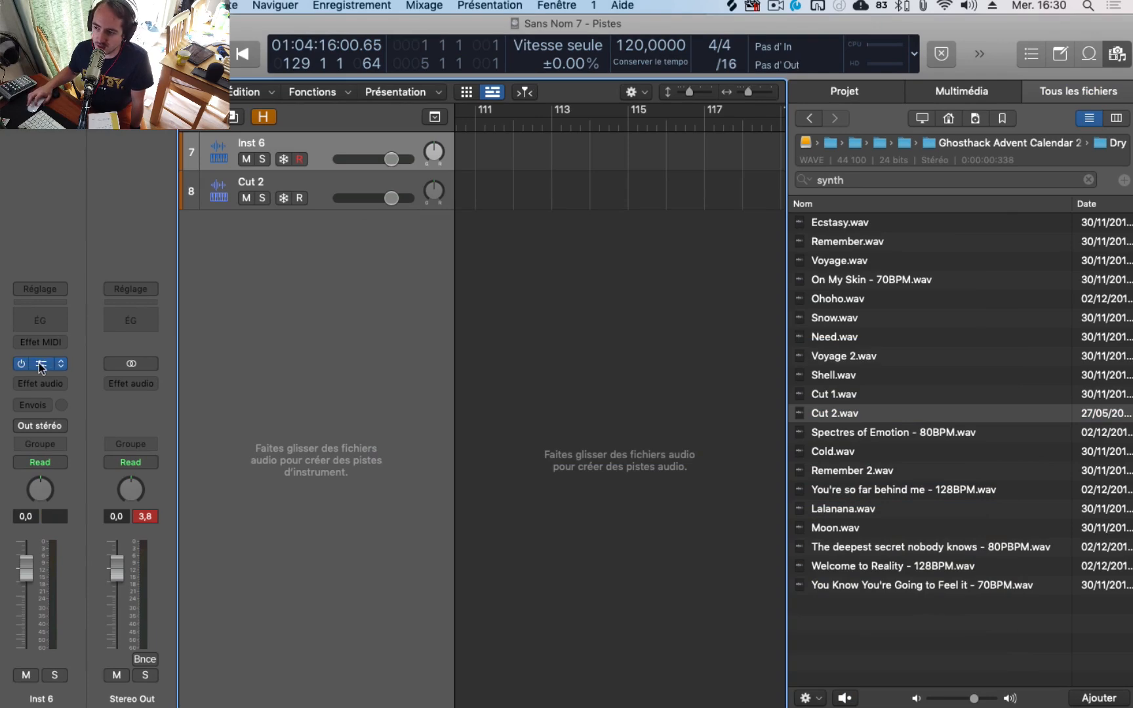
click(41, 365)
drag(720, 165, 530, 238)
drag(861, 418, 317, 359)
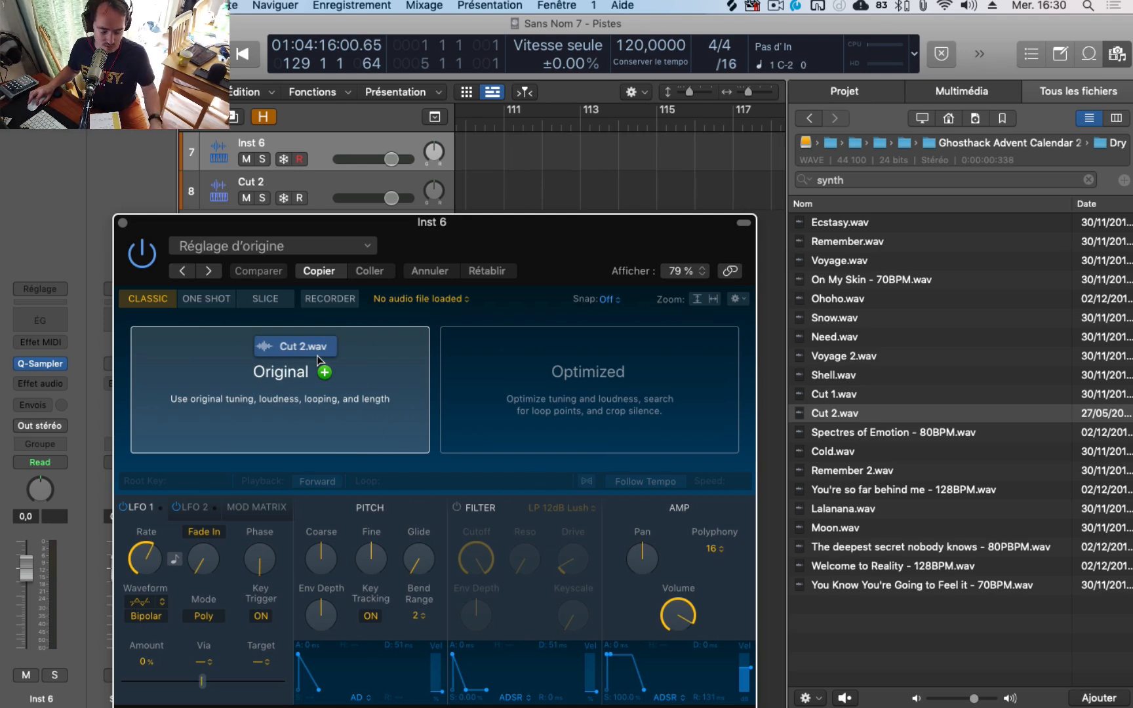
drag(317, 359, 483, 371)
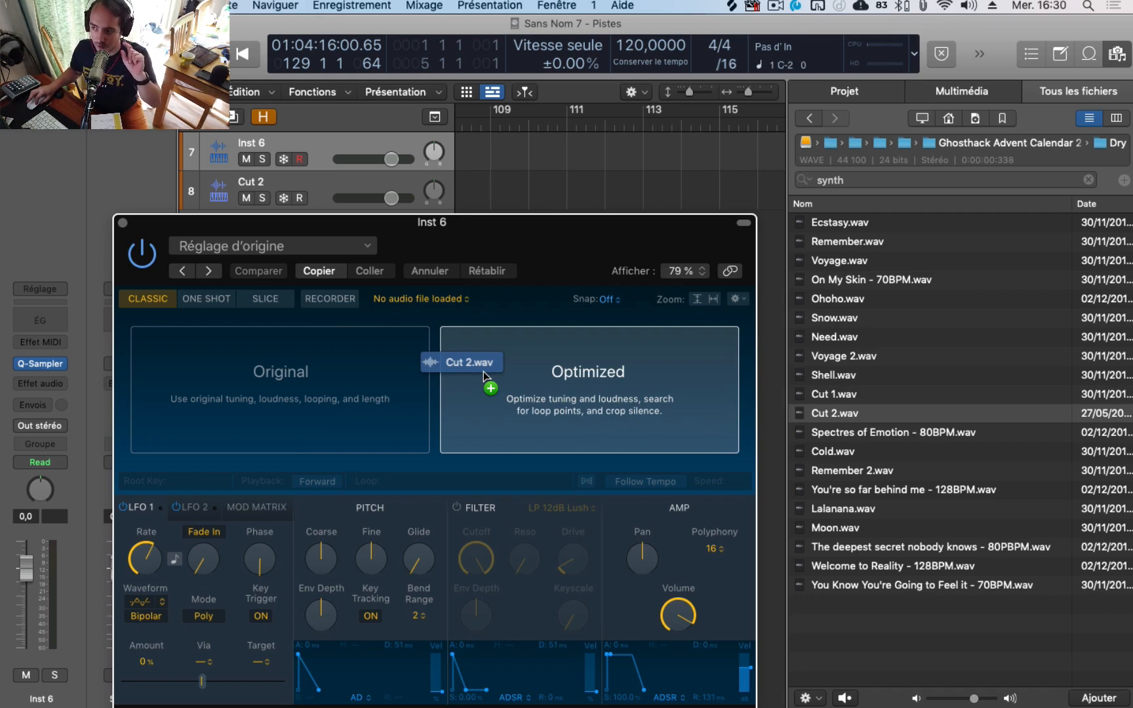
drag(483, 371, 494, 369)
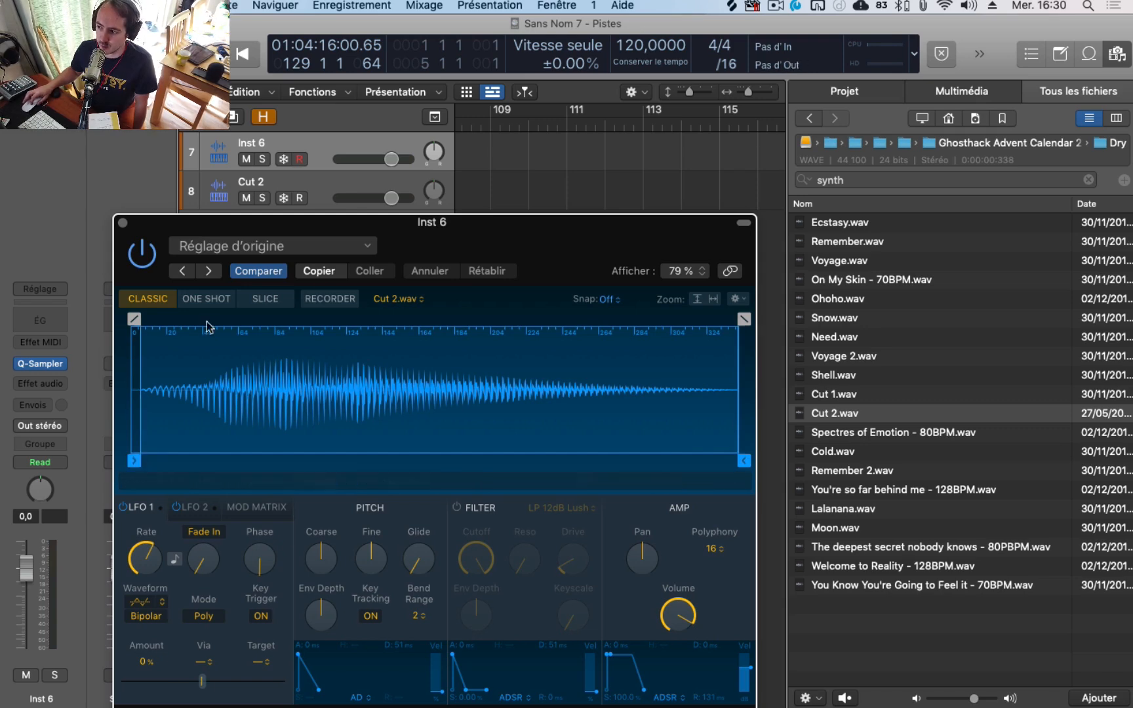
Compare the Original sample settings on track Cut 2 with the Optimized ones on Inst 6, returning to the Inst 6 sampler
click(316, 180)
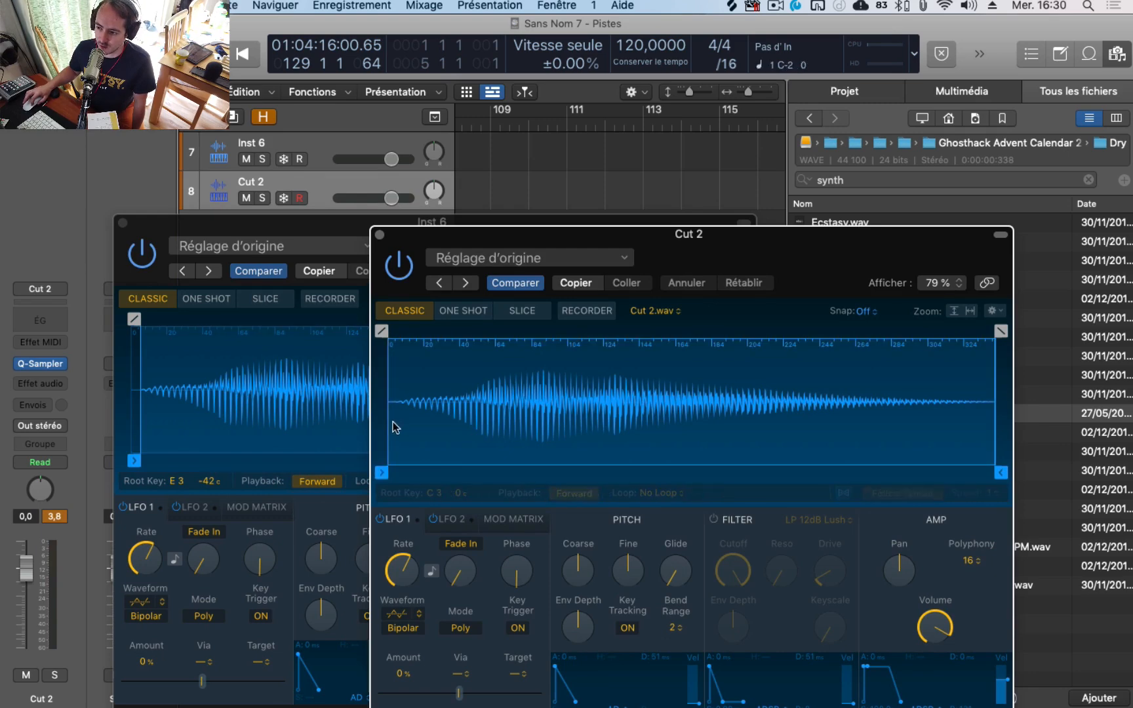
drag(439, 239, 242, 315)
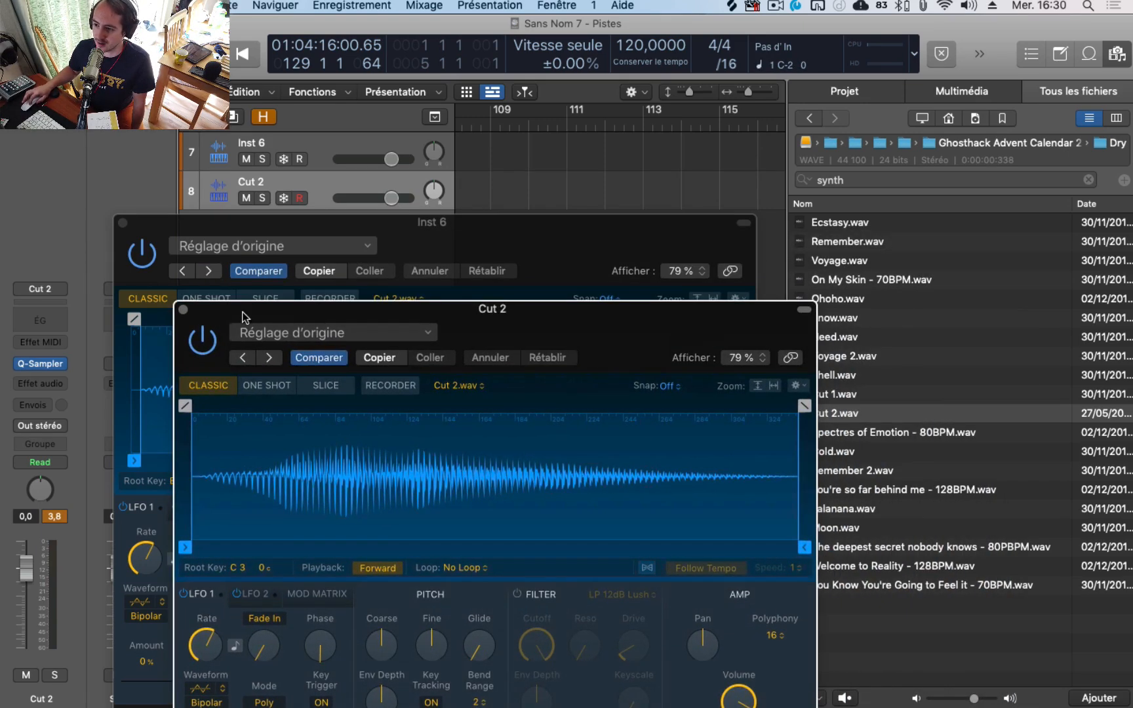
click(183, 311)
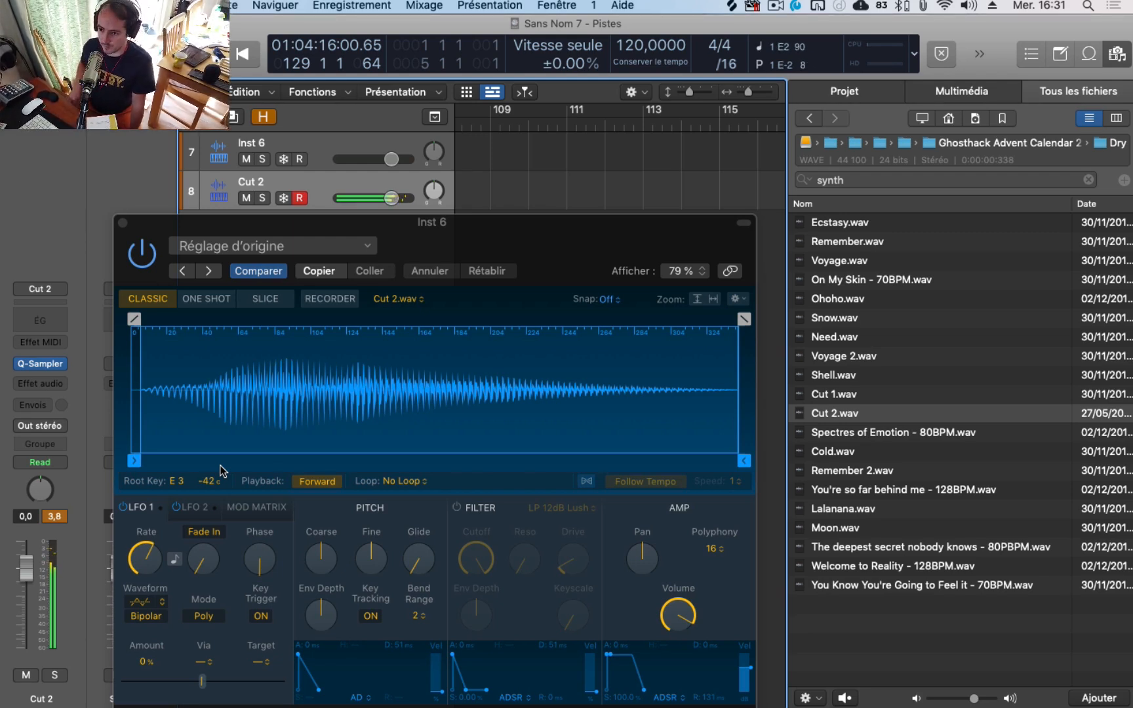
click(305, 149)
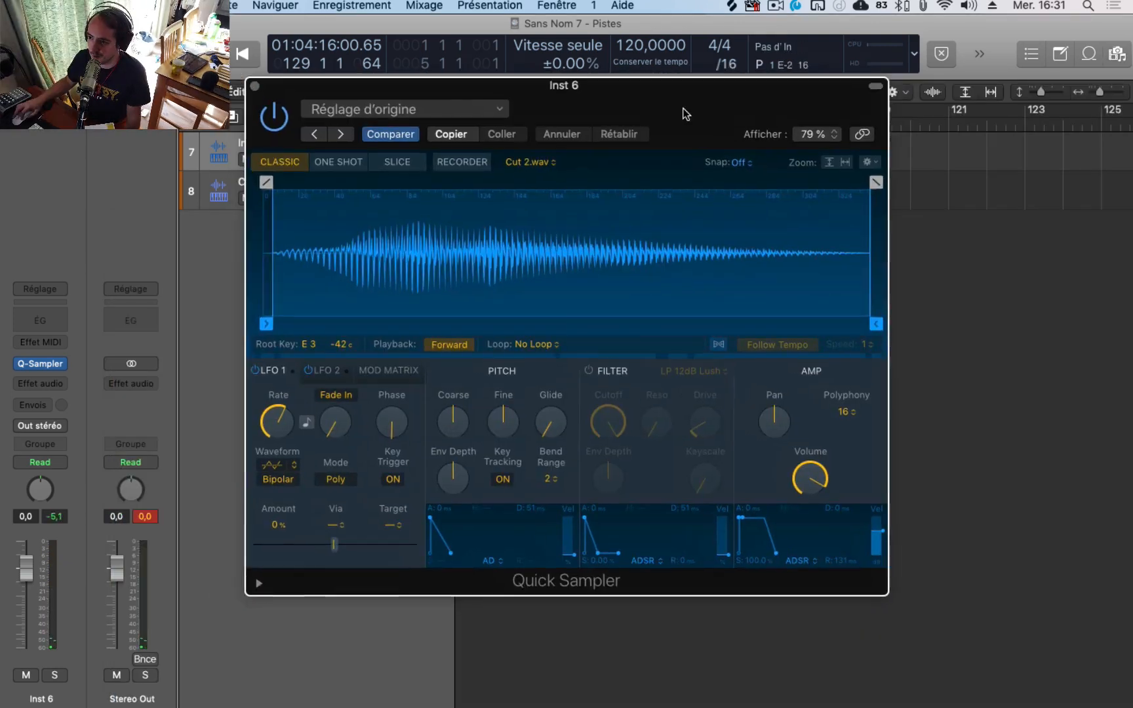
drag(683, 109, 687, 114)
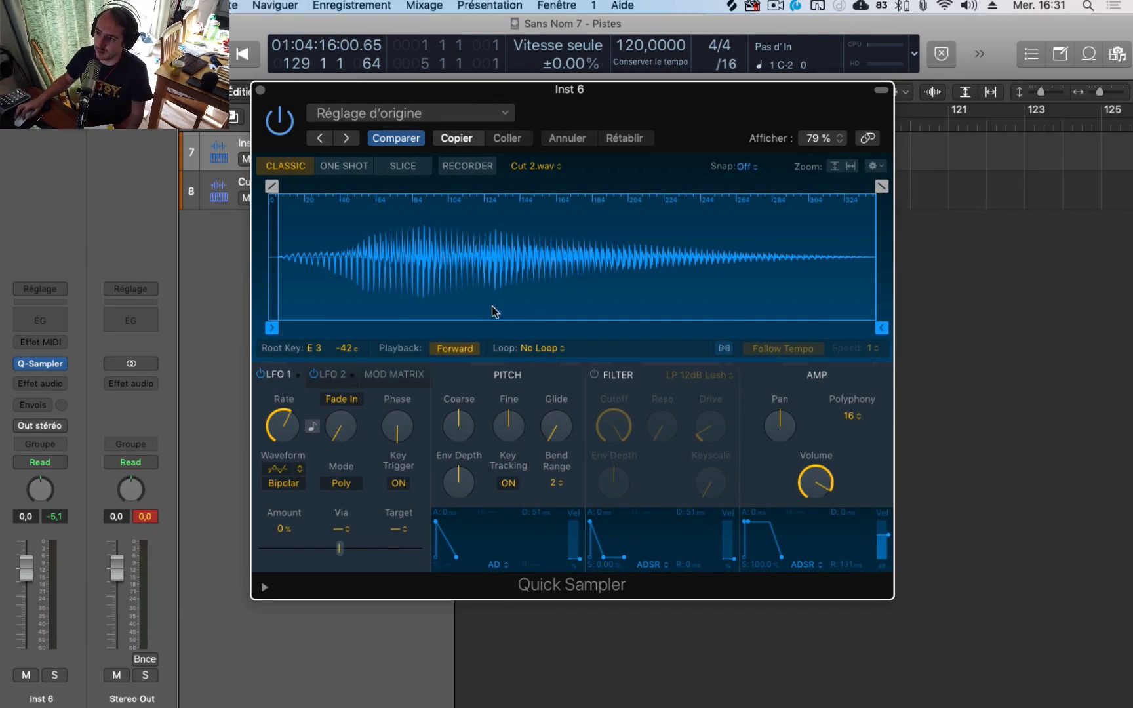
Trim the Inst 6 sample to about 0.062–0.147 s, with a fade-in of about 0.038 s and fade-out of about 0.033 s
mouse_move(275, 329)
mouse_down()
mouse_move(430, 330)
mouse_move(273, 321)
mouse_move(688, 305)
mouse_move(468, 235)
mouse_move(331, 275)
mouse_up()
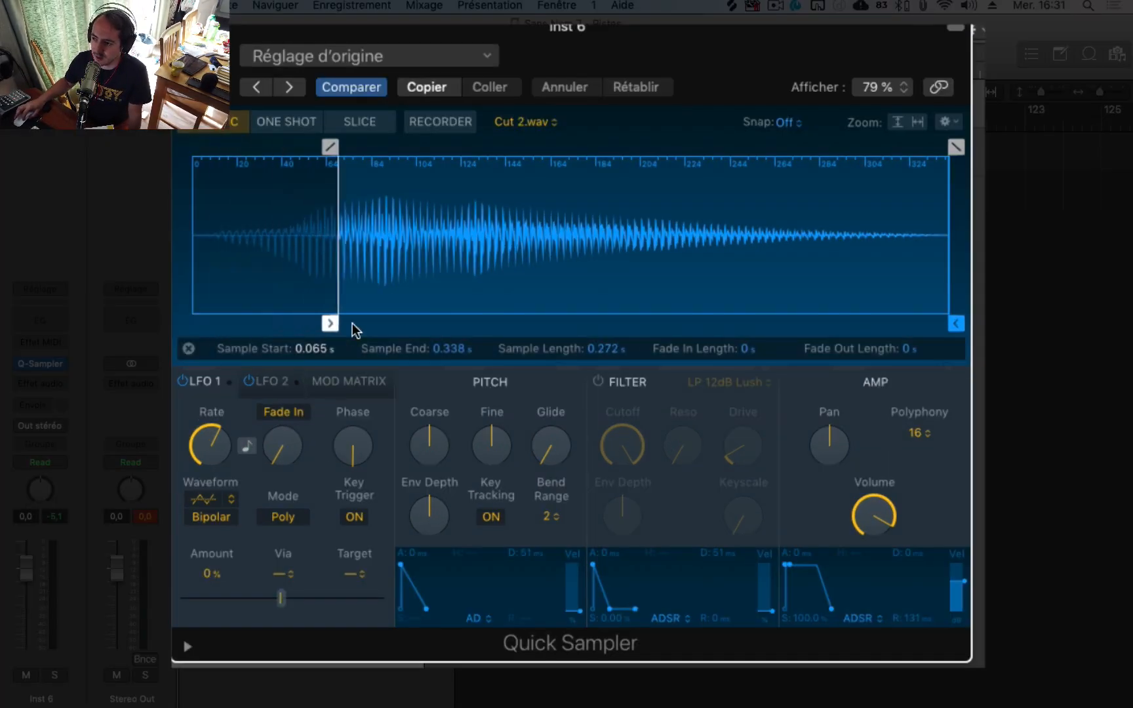
drag(946, 328, 518, 324)
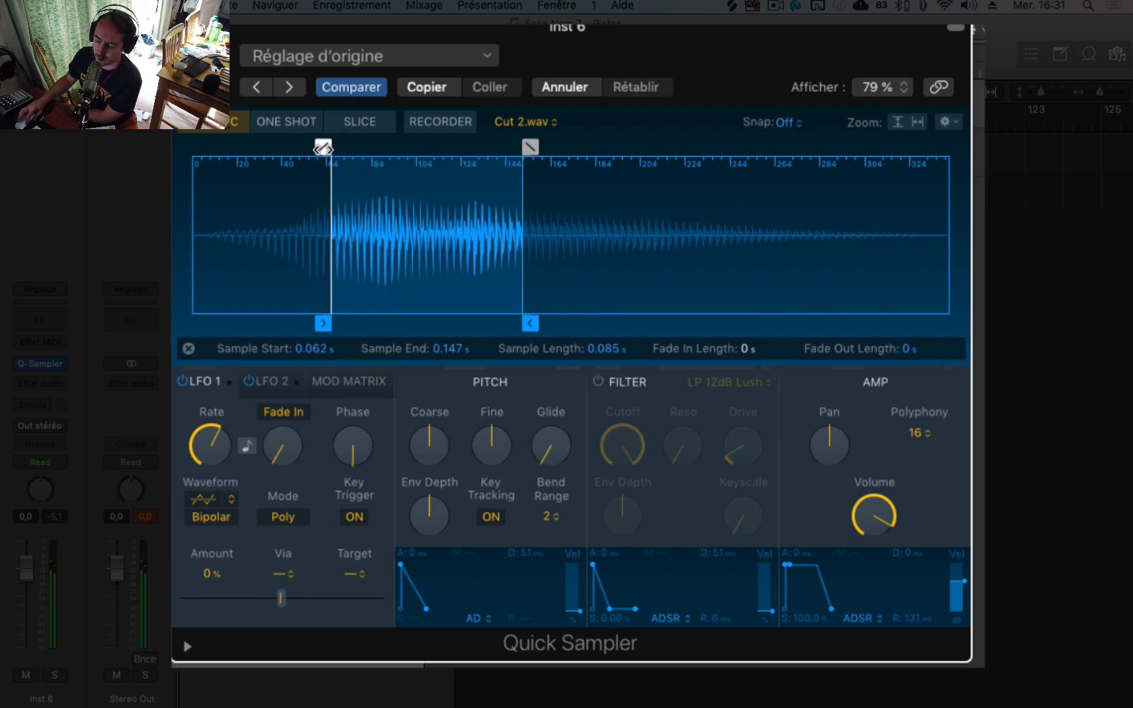
drag(322, 148, 411, 148)
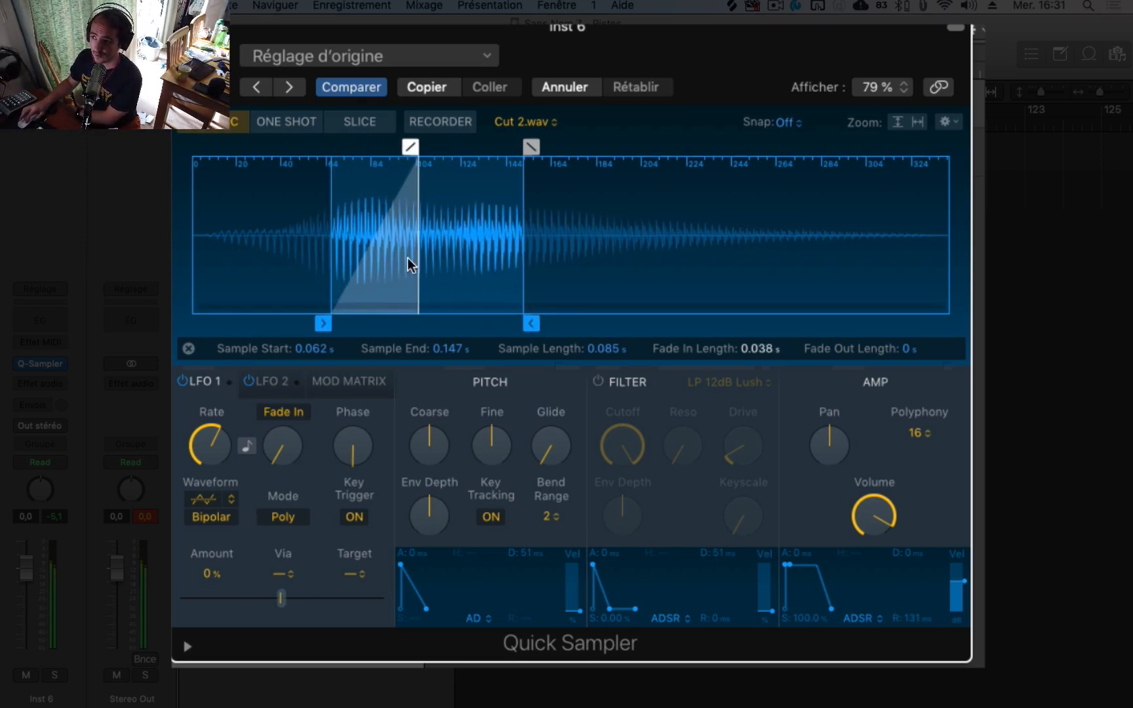
drag(528, 147, 455, 147)
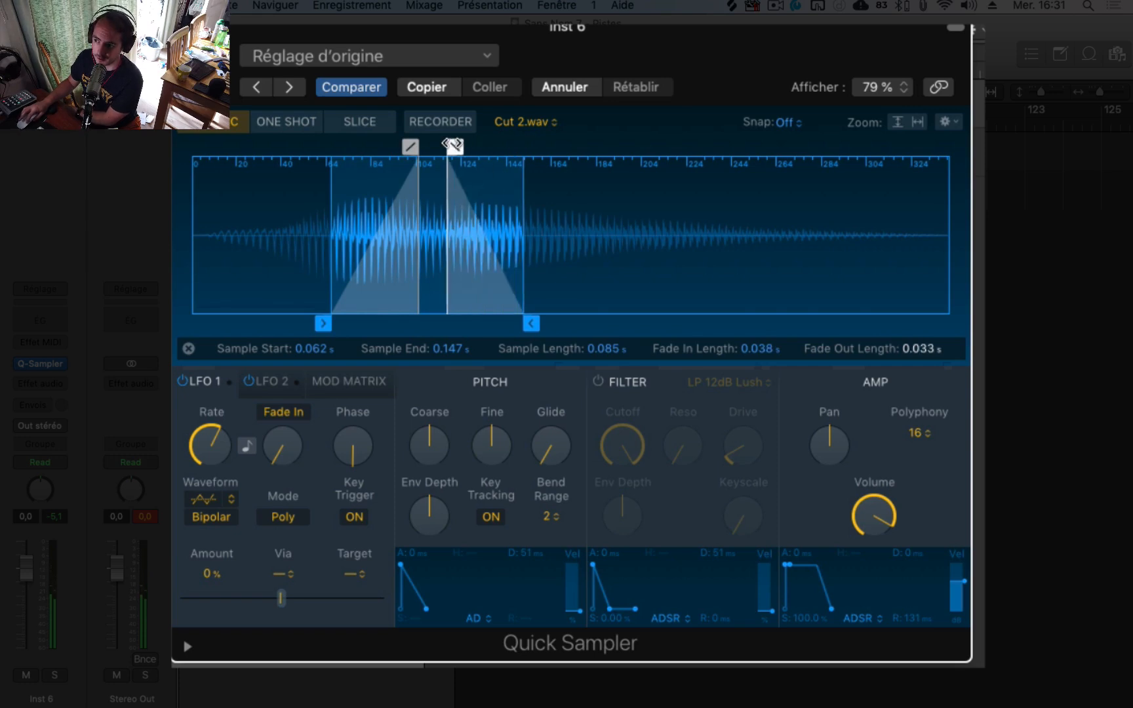
Widen the sample range to about 0.015–0.203 s, lengthen the fade-out to about 0.08 s, and close the marker value display
drag(322, 325, 227, 325)
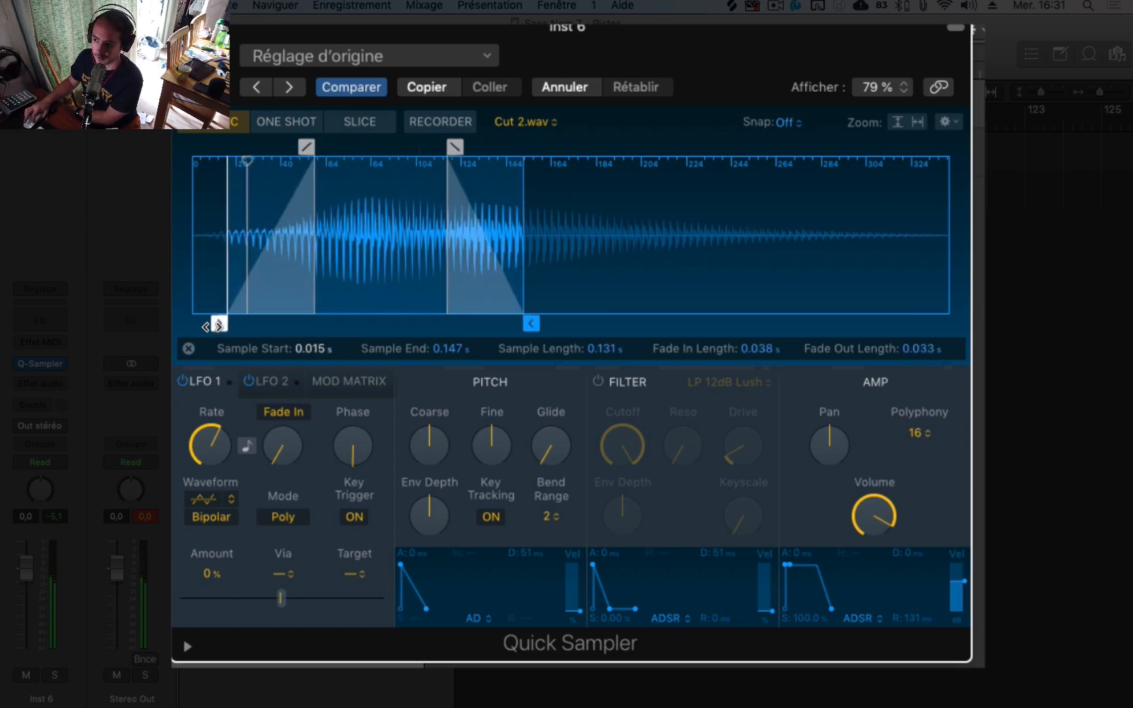
drag(533, 324, 655, 324)
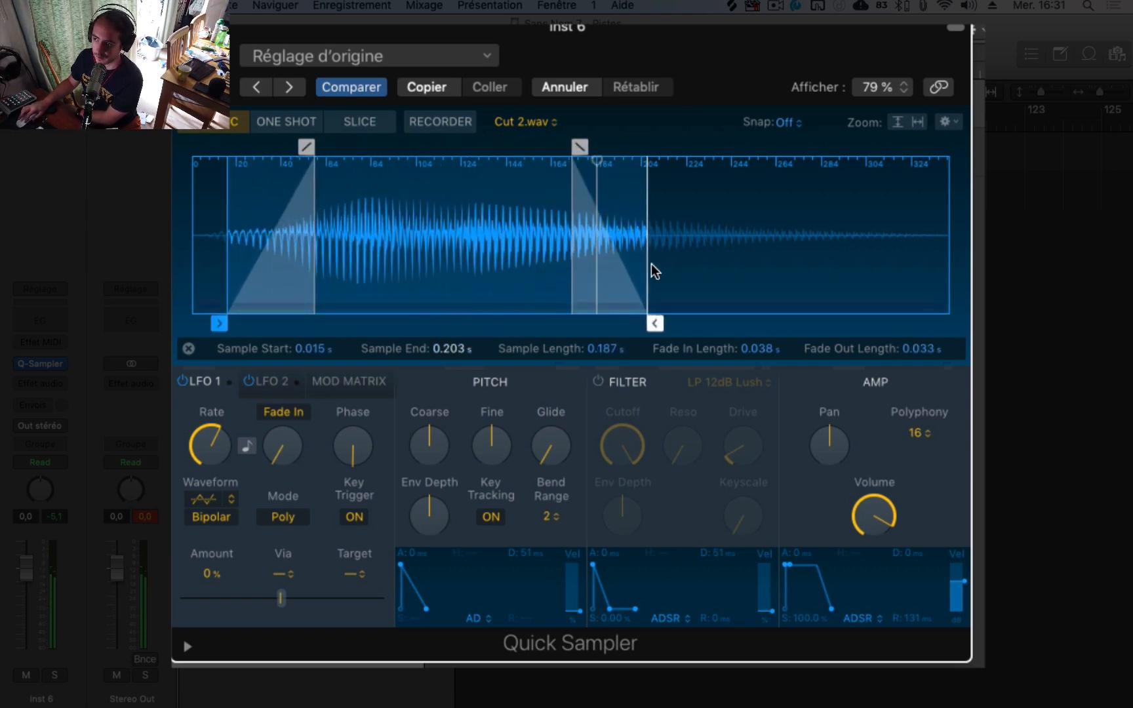
drag(579, 147, 472, 150)
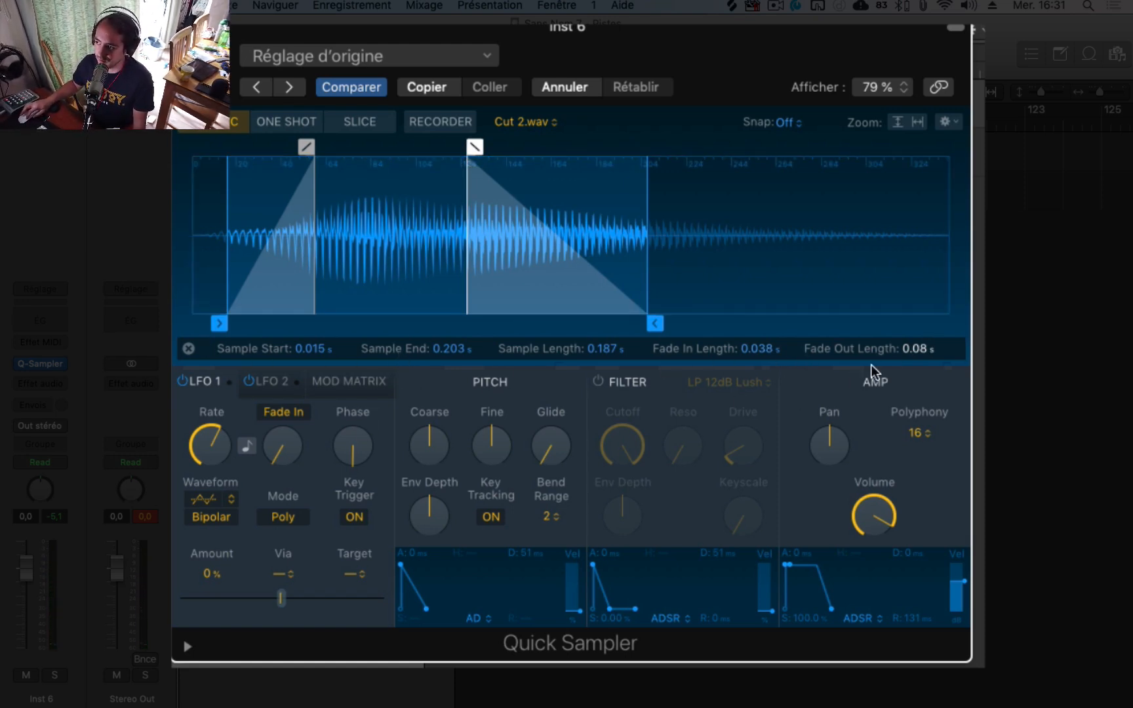
click(188, 349)
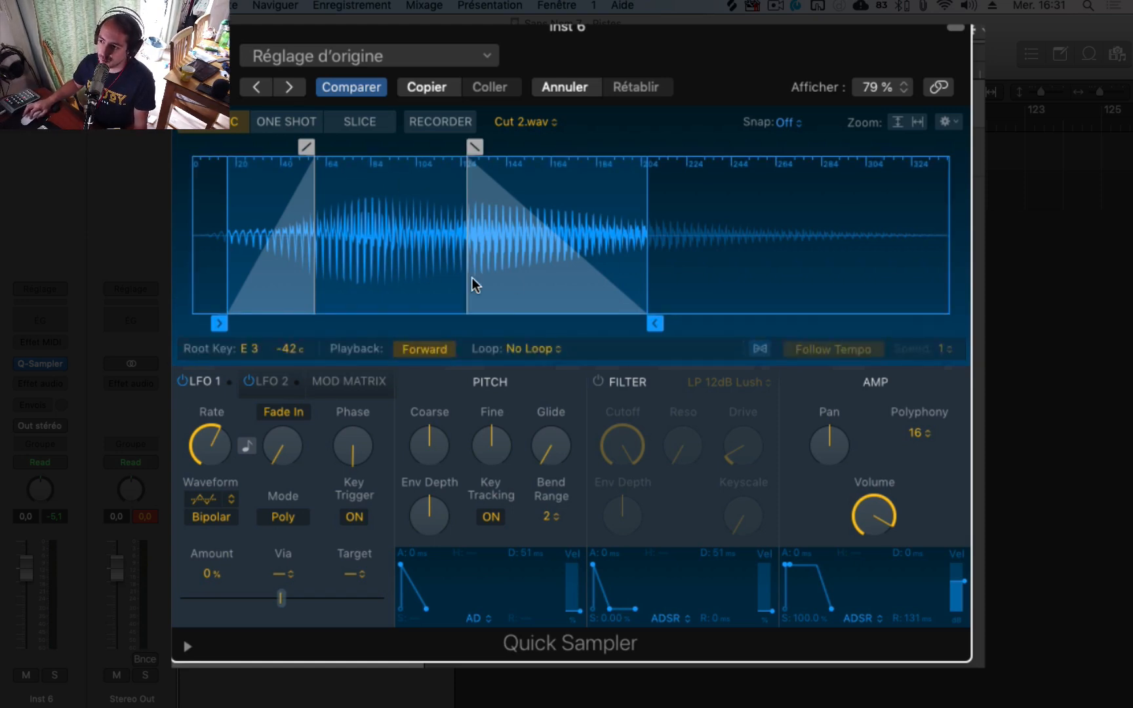